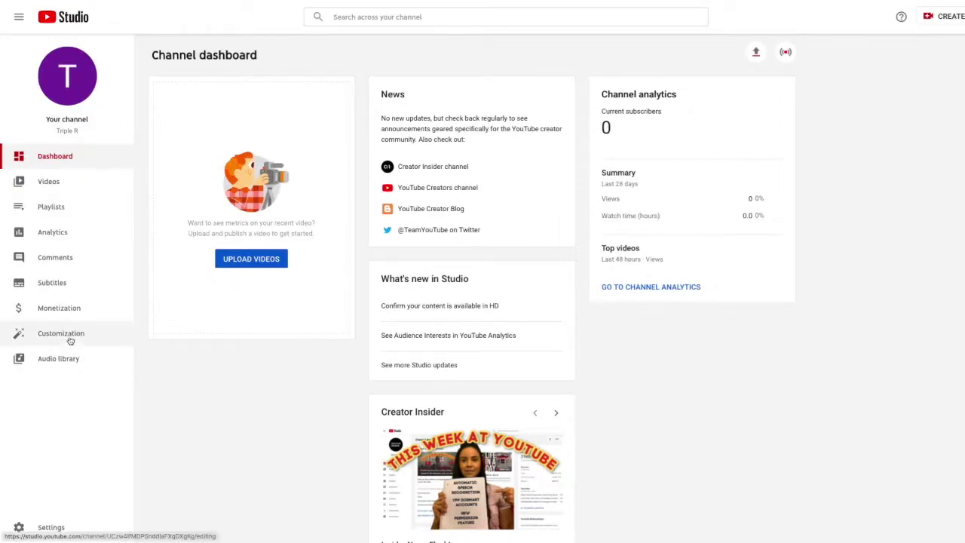
Step: Go to the Monetization section from the YouTube Studio left sidebar
{"action": "left_click", "coordinate": [71, 310]}
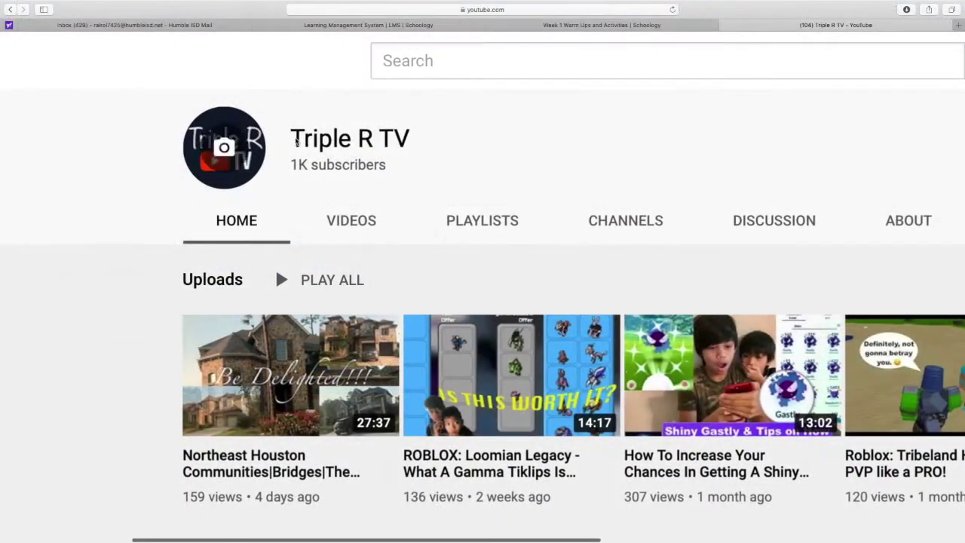
{"action": "scroll", "coordinate": [326, 156], "scroll_direction": "down", "scroll_amount": 5}
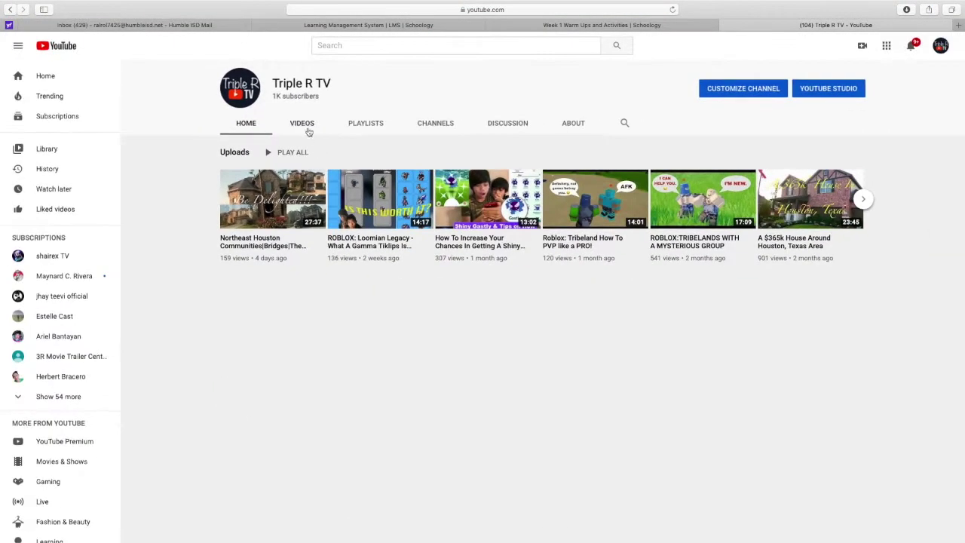
{"action": "scroll", "coordinate": [319, 112], "scroll_direction": "up", "scroll_amount": 3}
{"action": "scroll", "coordinate": [303, 110], "scroll_direction": "left", "scroll_amount": 5}
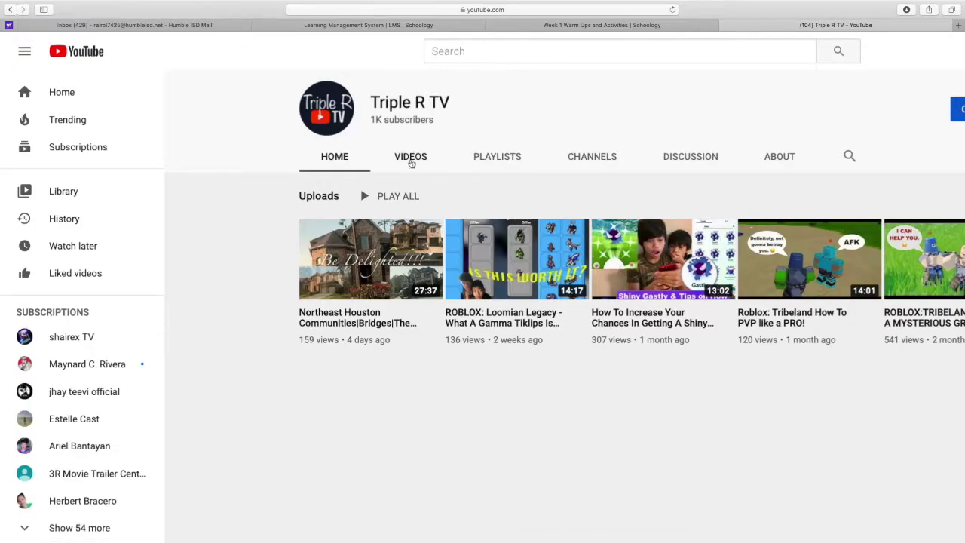
{"action": "scroll", "coordinate": [410, 163], "scroll_direction": "down", "scroll_amount": 2}
{"action": "scroll", "coordinate": [411, 162], "scroll_direction": "up", "scroll_amount": 2}
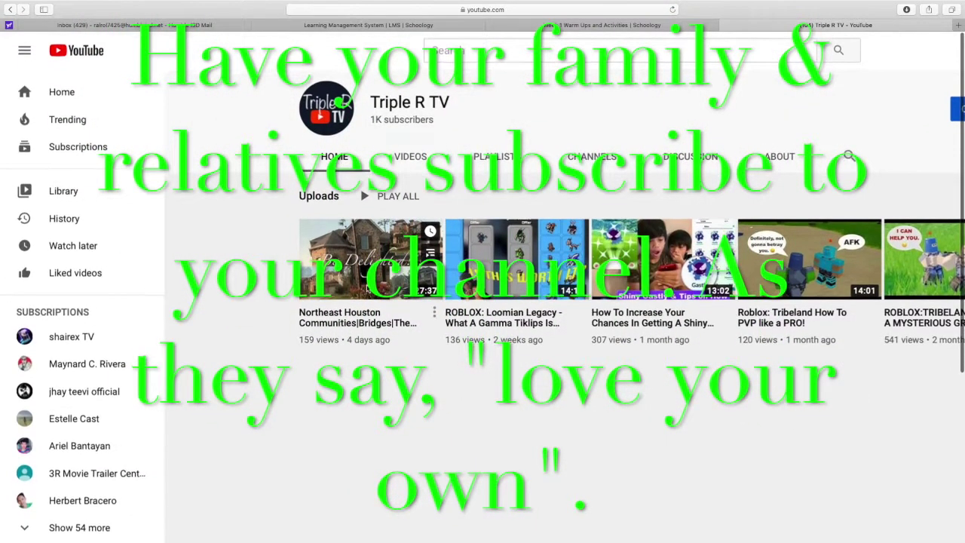
{"action": "scroll", "coordinate": [353, 285], "scroll_direction": "down", "scroll_amount": 1}
{"action": "scroll", "coordinate": [353, 284], "scroll_direction": "right", "scroll_amount": 1}
{"action": "scroll", "coordinate": [353, 284], "scroll_direction": "up", "scroll_amount": 1}
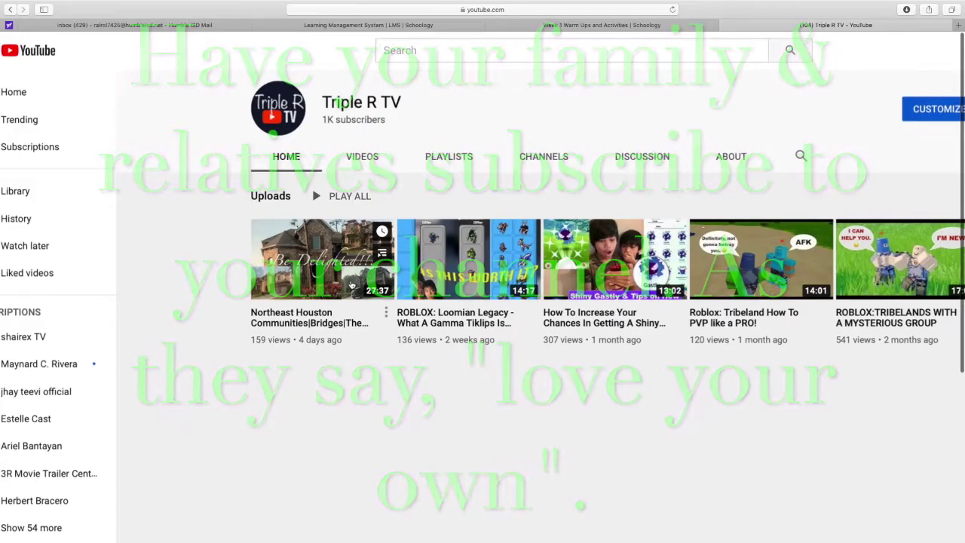
{"action": "scroll", "coordinate": [369, 286], "scroll_direction": "left", "scroll_amount": 1}
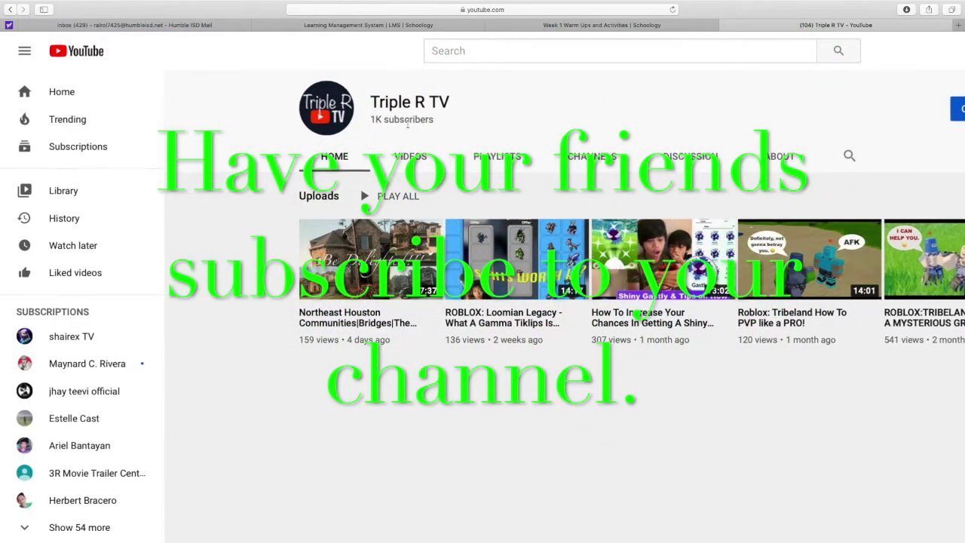
{"action": "scroll", "coordinate": [407, 124], "scroll_direction": "up", "scroll_amount": 3}
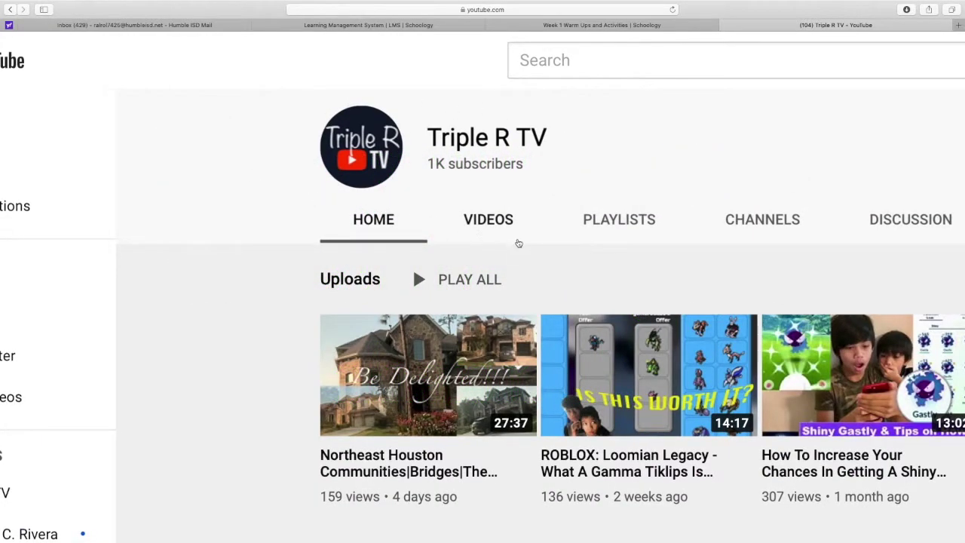
{"action": "scroll", "coordinate": [538, 239], "scroll_direction": "right", "scroll_amount": 3}
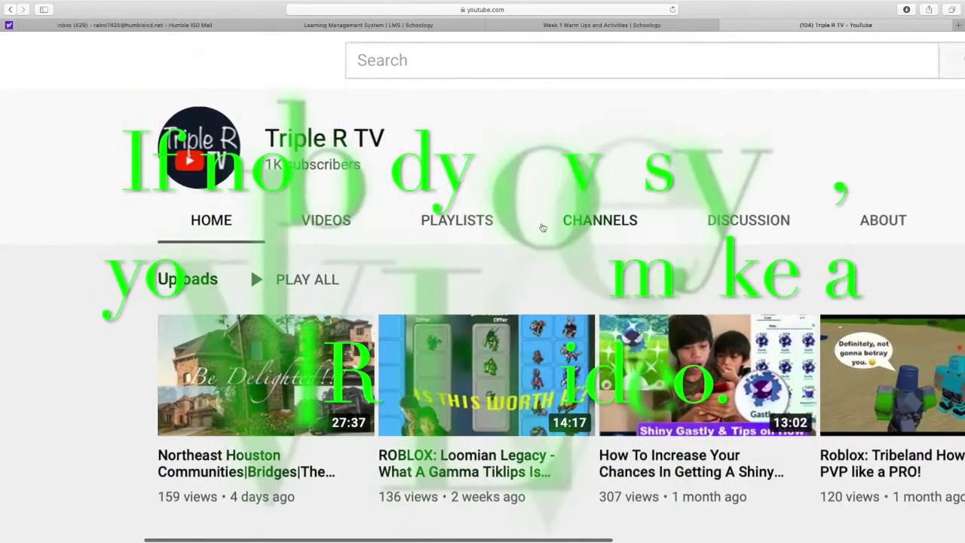
{"action": "scroll", "coordinate": [577, 204], "scroll_direction": "left", "scroll_amount": 5}
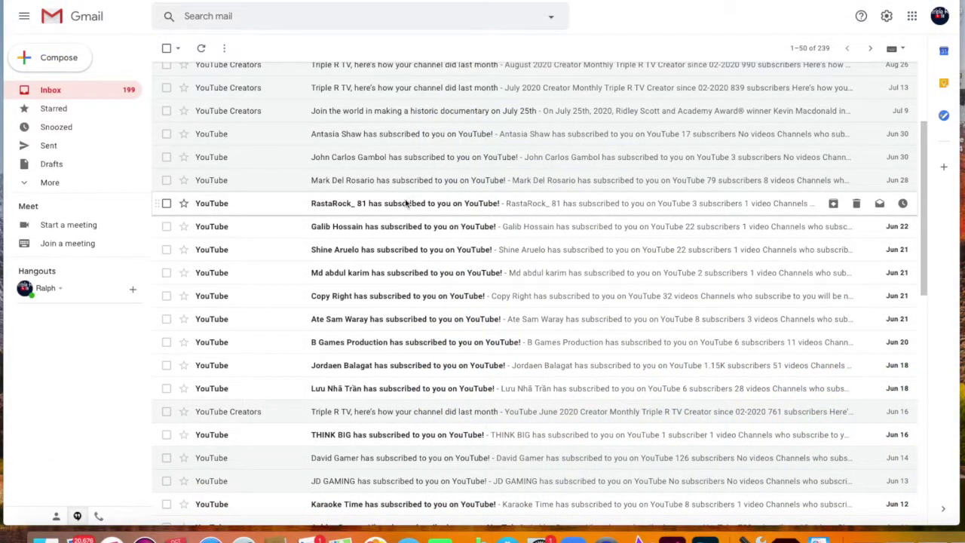
Step: Open and read the 'Triple R TV, congrats on 1,000 subscribers!' email
{"action": "scroll", "coordinate": [385, 157], "scroll_direction": "up", "scroll_amount": 2}
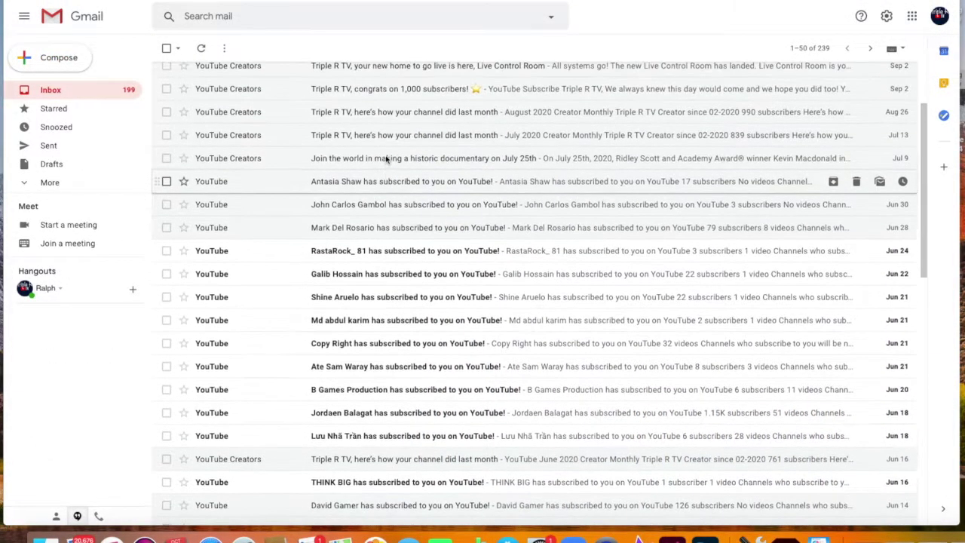
{"action": "left_click", "coordinate": [405, 91]}
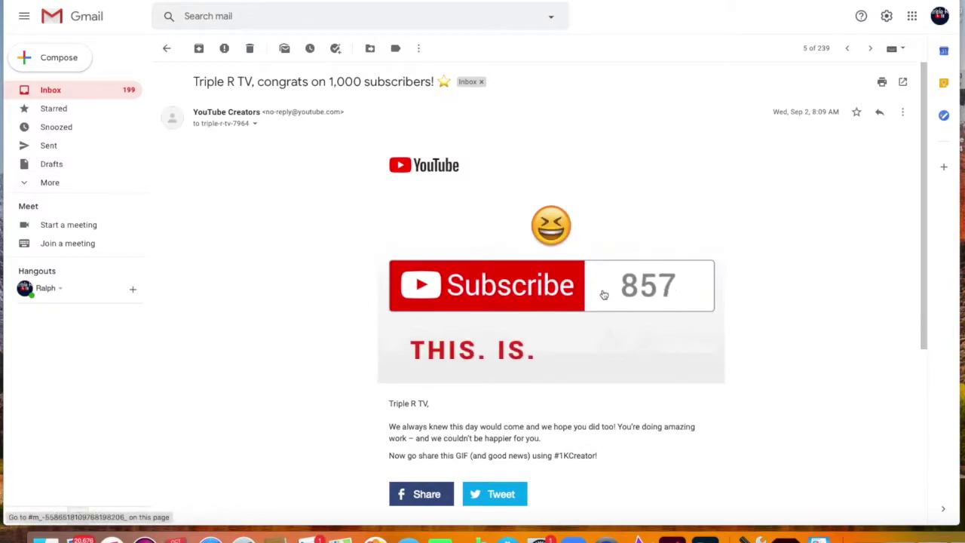
{"action": "scroll", "coordinate": [607, 298], "scroll_direction": "down", "scroll_amount": 1}
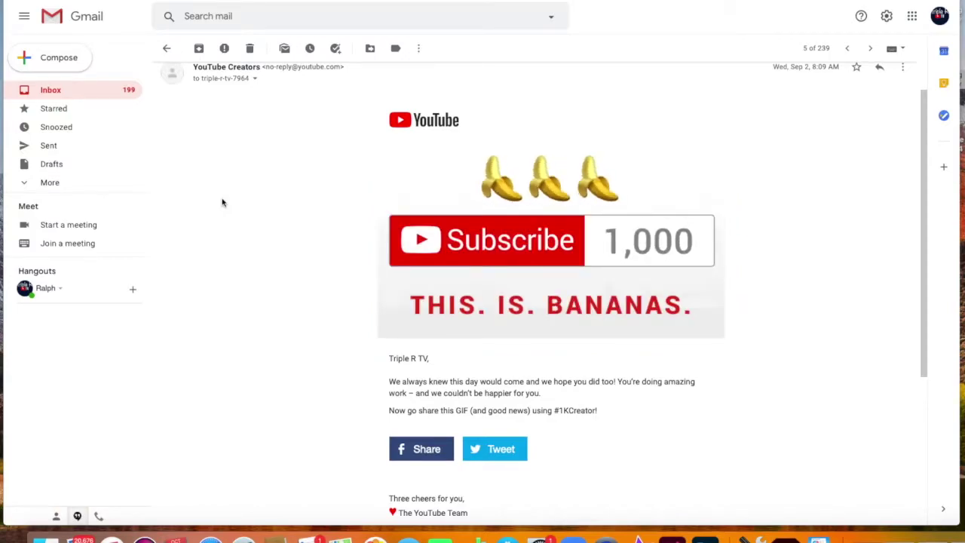
{"action": "scroll", "coordinate": [222, 202], "scroll_direction": "up", "scroll_amount": 1}
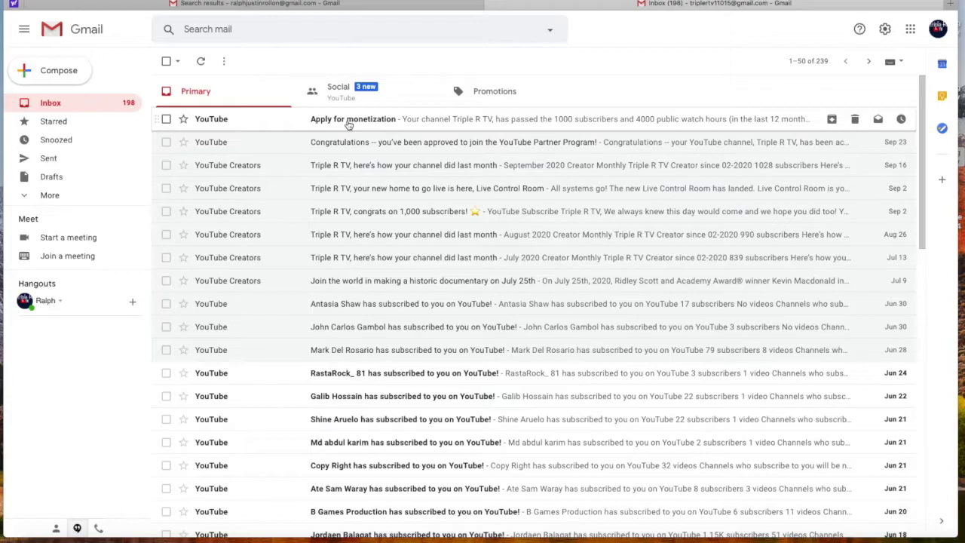
Step: Open the 'Apply for monetization' email at the top of the inbox
{"action": "left_click", "coordinate": [348, 123]}
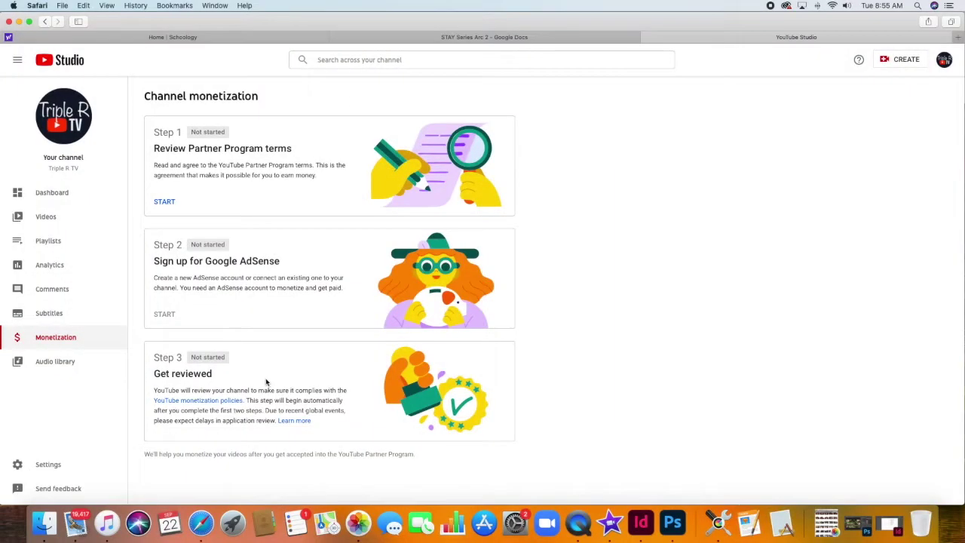
Step: Accept the YouTube Partner Program terms under Step 1 so it reads Done
{"action": "left_click", "coordinate": [170, 203]}
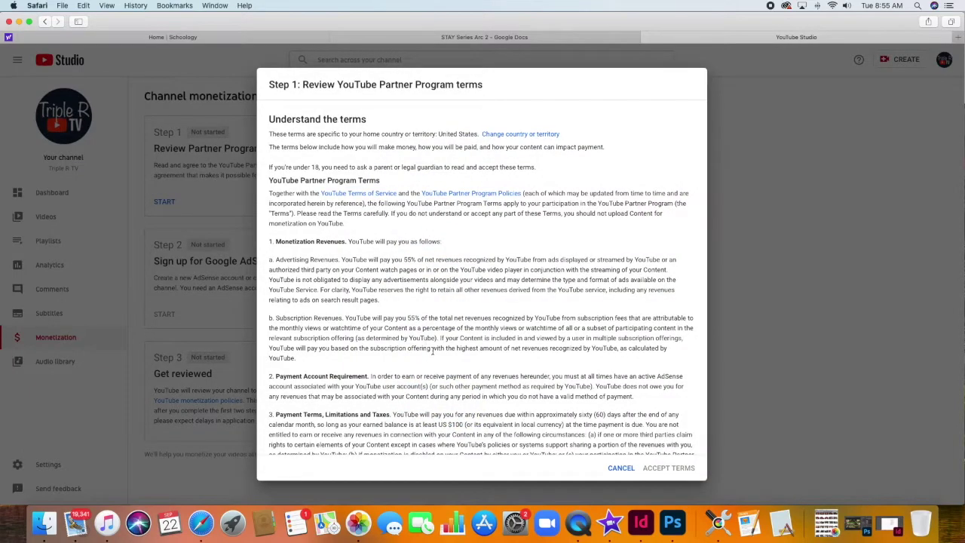
{"action": "scroll", "coordinate": [432, 351], "scroll_direction": "down", "scroll_amount": 5}
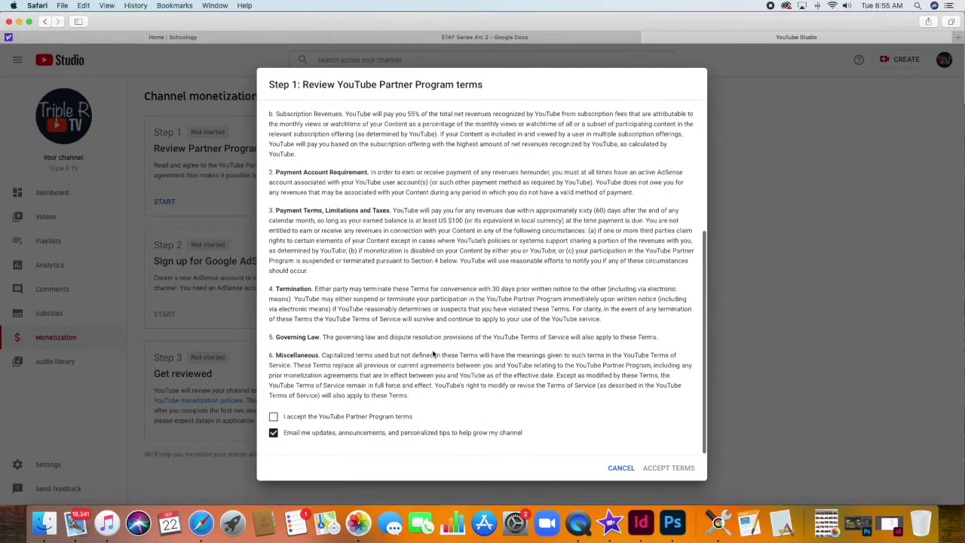
{"action": "left_click", "coordinate": [273, 419]}
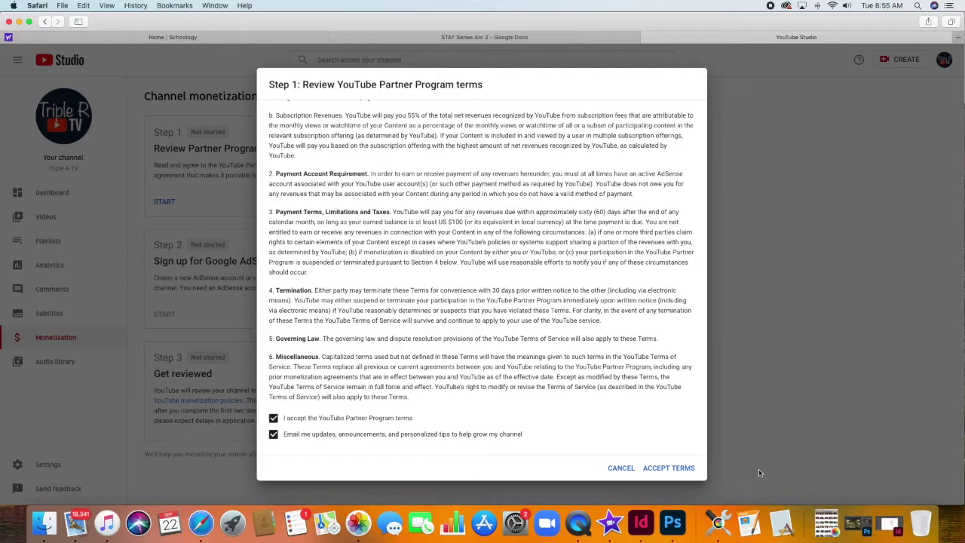
{"action": "left_click", "coordinate": [677, 473]}
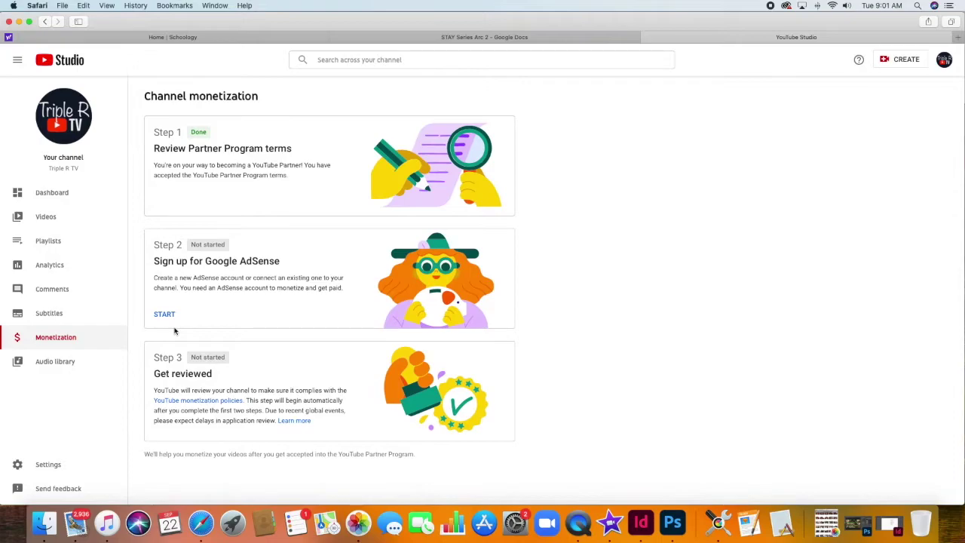
Step: Start Step 2, 'Sign up for Google AdSense', to get the AdSense redirect prompt
{"action": "left_click", "coordinate": [165, 315]}
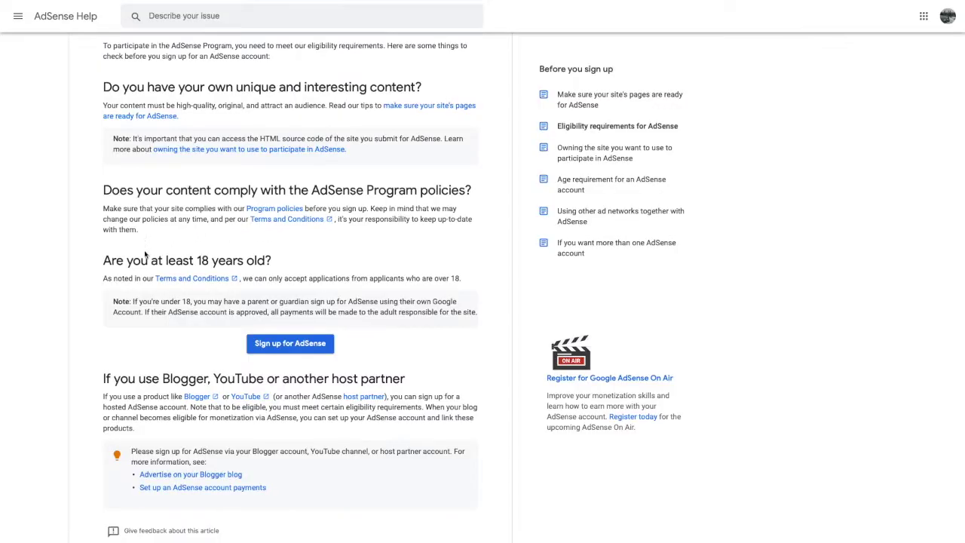
Step: Review the AdSense eligibility requirements article, then move to the AdSense Sign Up page
{"action": "scroll", "coordinate": [239, 245], "scroll_direction": "up", "scroll_amount": 1}
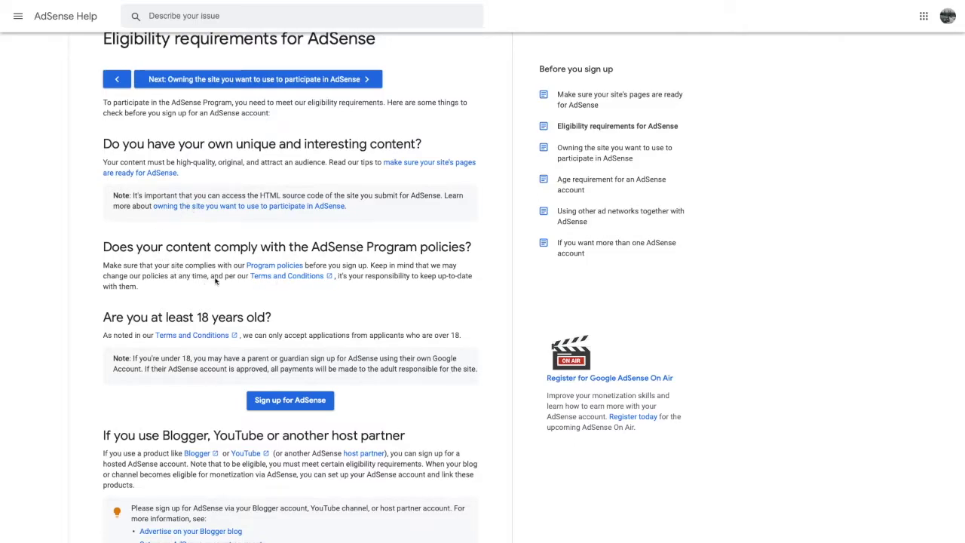
{"action": "scroll", "coordinate": [215, 281], "scroll_direction": "down", "scroll_amount": 3}
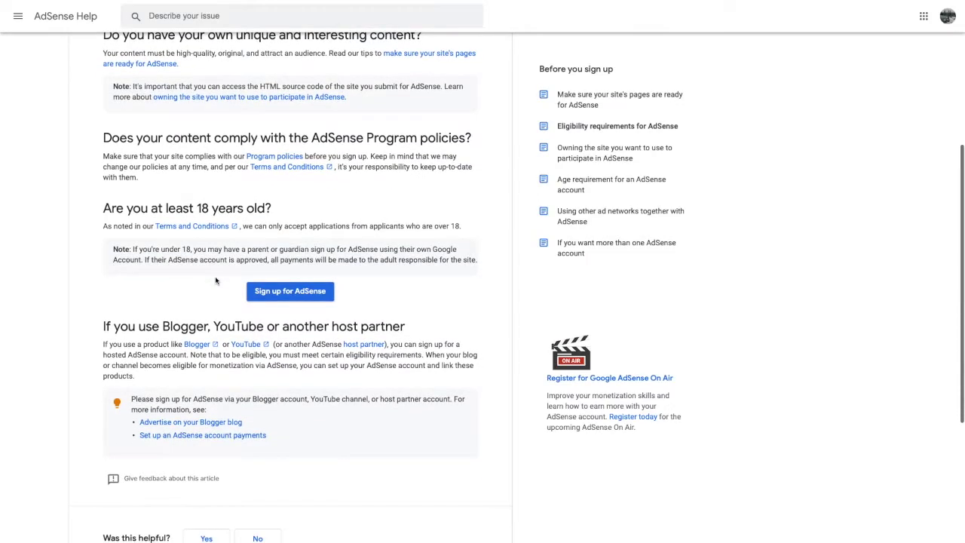
{"action": "scroll", "coordinate": [216, 281], "scroll_direction": "down", "scroll_amount": 2}
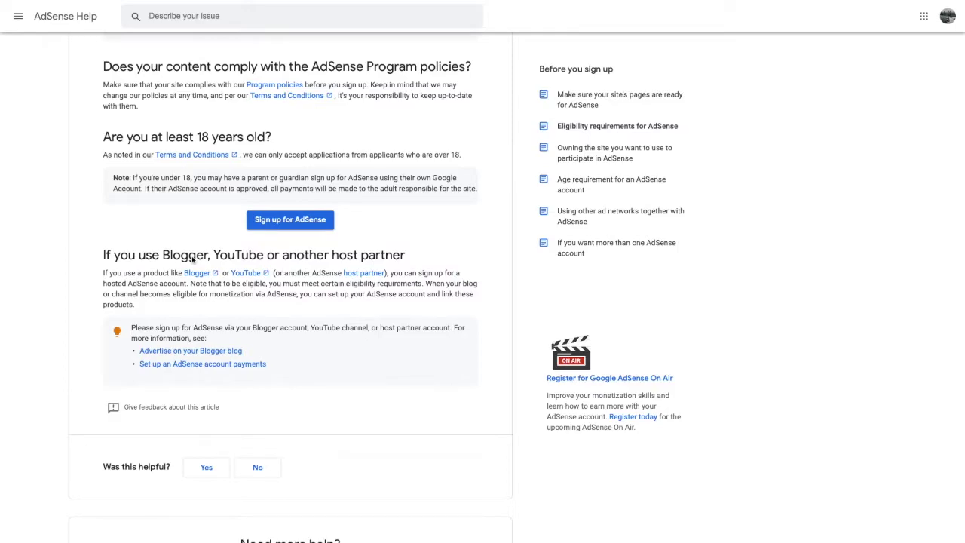
{"action": "scroll", "coordinate": [191, 258], "scroll_direction": "up", "scroll_amount": 3}
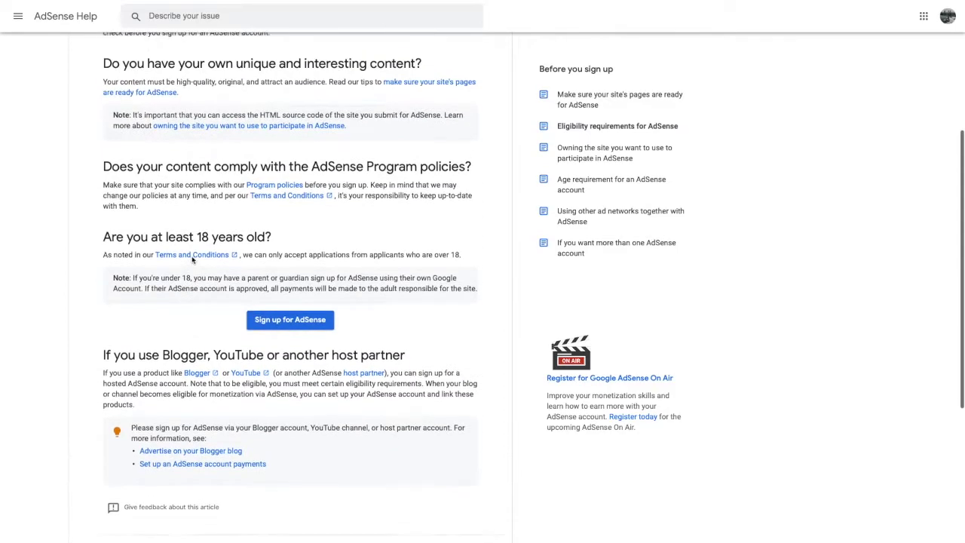
{"action": "scroll", "coordinate": [191, 258], "scroll_direction": "up", "scroll_amount": 1}
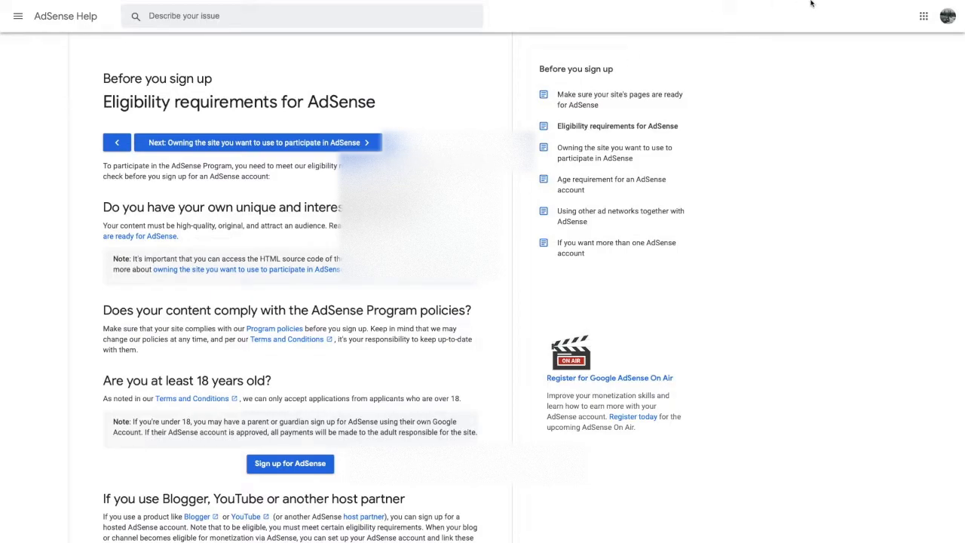
{"action": "left_click", "coordinate": [809, 4]}
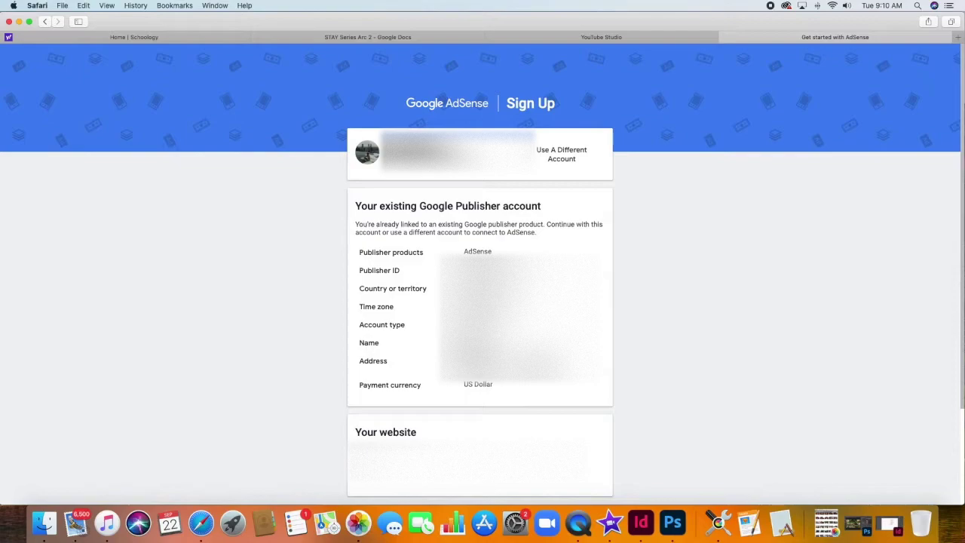
Step: Review the AdSense Sign Up page showing the existing Google Publisher account association
{"action": "scroll", "coordinate": [481, 271], "scroll_direction": "down", "scroll_amount": 3}
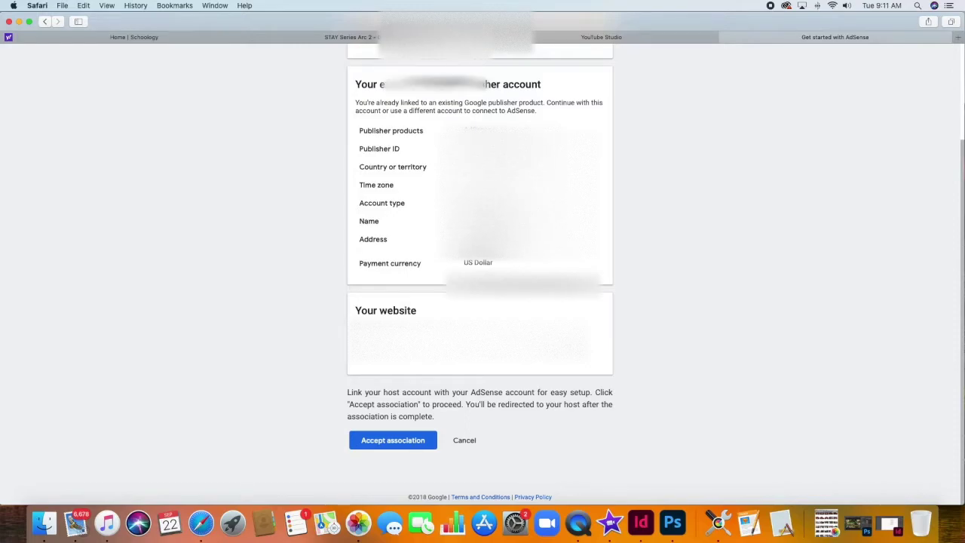
{"action": "scroll", "coordinate": [482, 272], "scroll_direction": "up", "scroll_amount": 4}
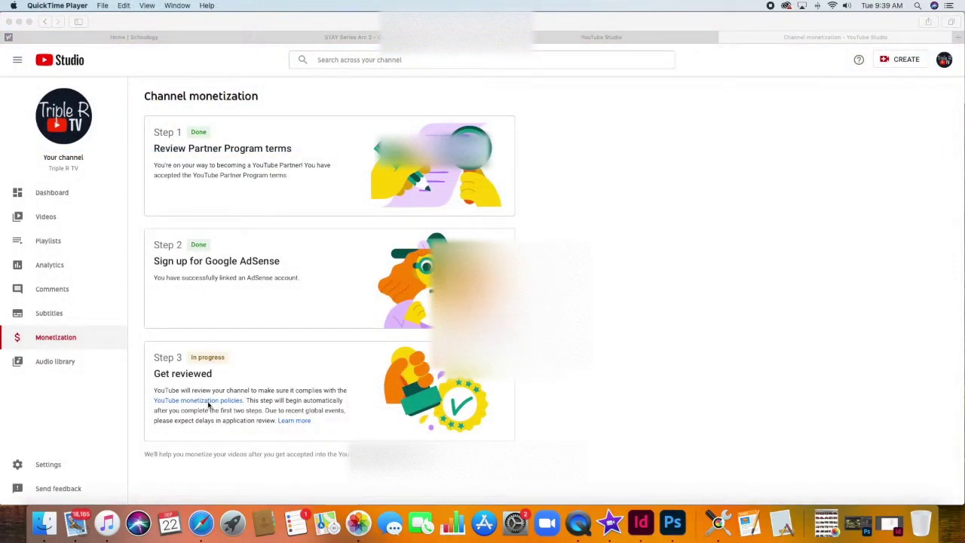
Step: Bring the Safari browser window to the front
{"action": "left_click", "coordinate": [214, 405]}
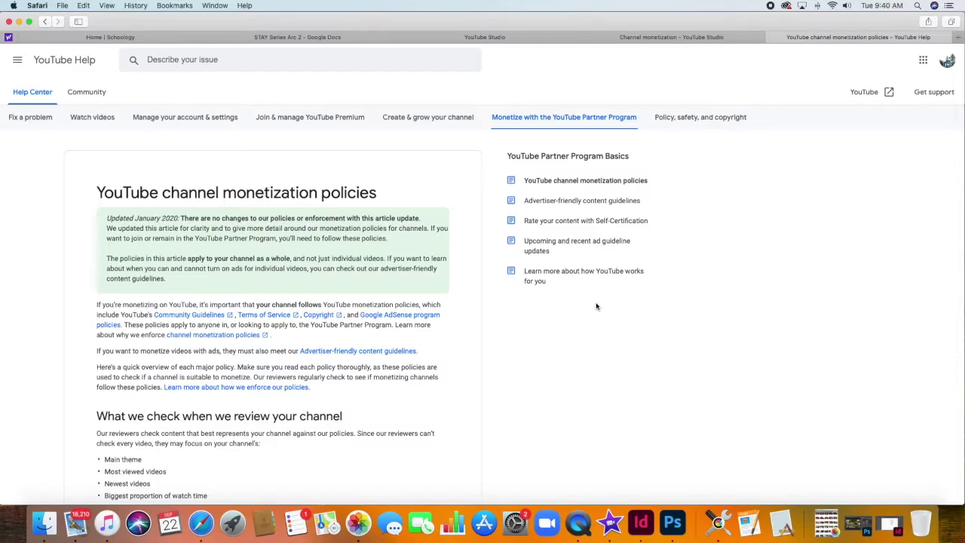
Step: Scroll through the YouTube channel monetization policies article
{"action": "scroll", "coordinate": [596, 306], "scroll_direction": "down", "scroll_amount": 3}
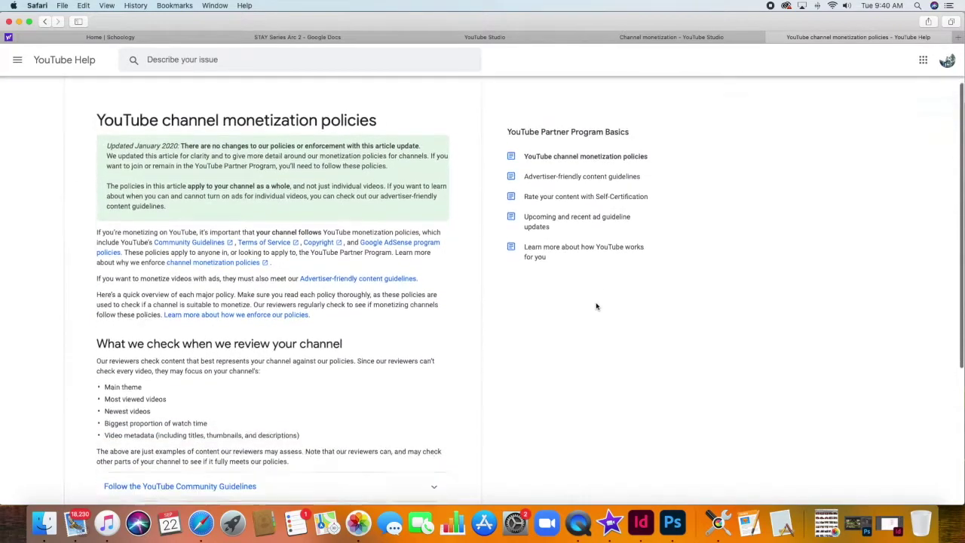
{"action": "scroll", "coordinate": [596, 306], "scroll_direction": "down", "scroll_amount": 8}
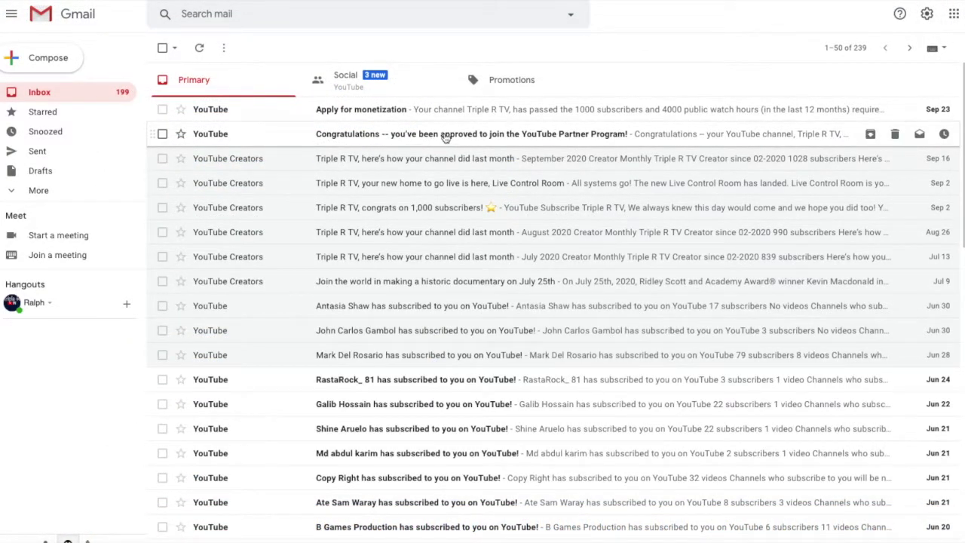
Step: Open and read the email approving Triple R TV for the YouTube Partner Program
{"action": "left_click", "coordinate": [444, 137]}
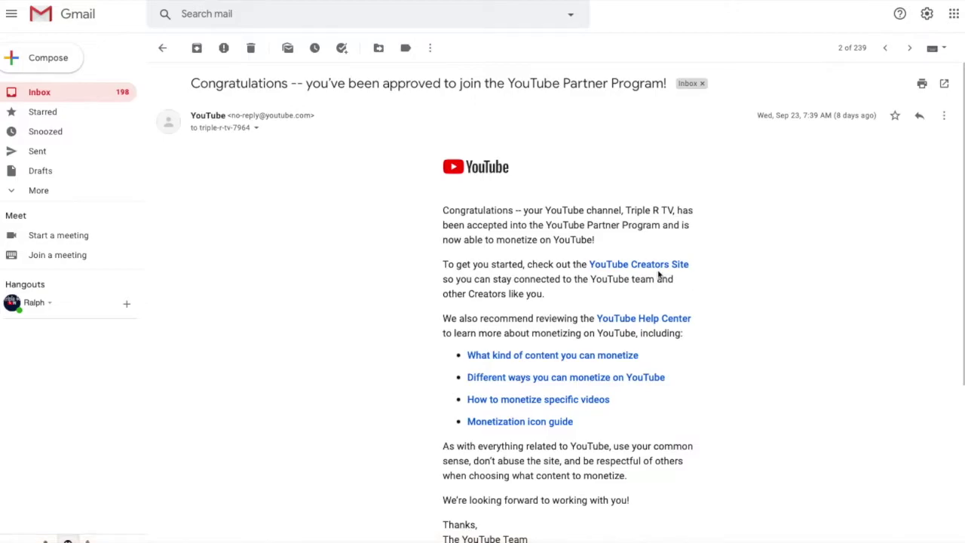
{"action": "scroll", "coordinate": [658, 275], "scroll_direction": "down", "scroll_amount": 2}
{"action": "scroll", "coordinate": [661, 274], "scroll_direction": "up", "scroll_amount": 2}
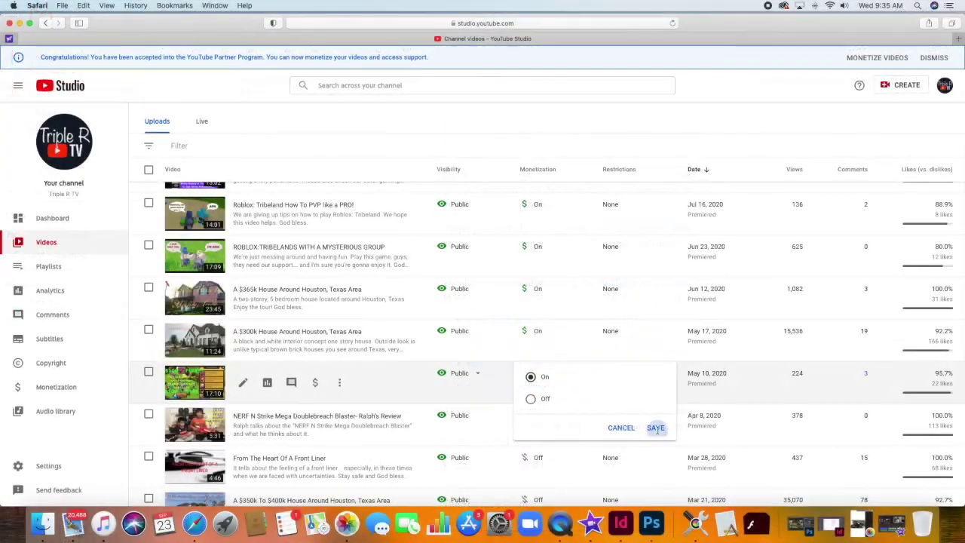
Step: Confirm the Summoners War video's monetization is set to On and save it
{"action": "left_click", "coordinate": [655, 427]}
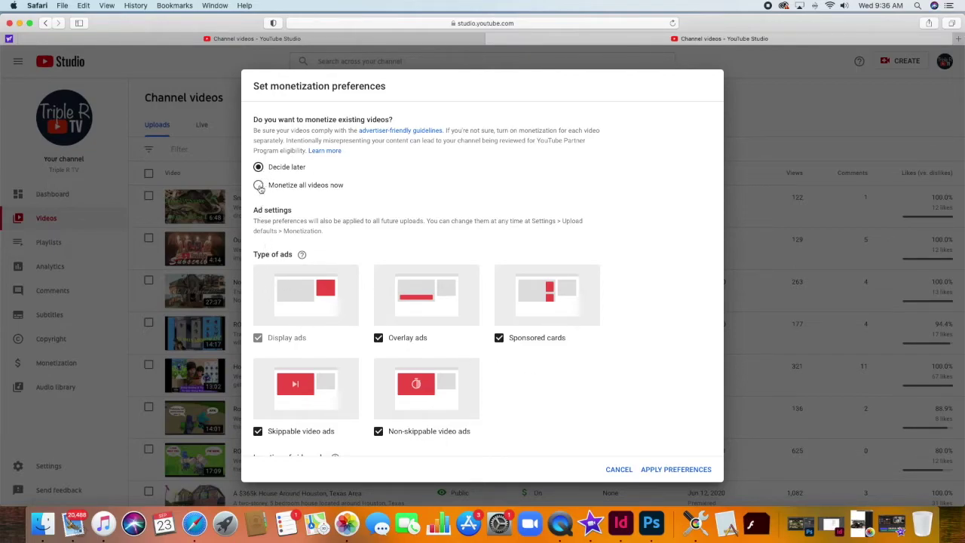
Step: Choose 'Monetize all videos now' with all ad types and mid-roll ads, and apply the preferences
{"action": "left_click", "coordinate": [259, 187]}
{"action": "scroll", "coordinate": [584, 419], "scroll_direction": "down", "scroll_amount": 2}
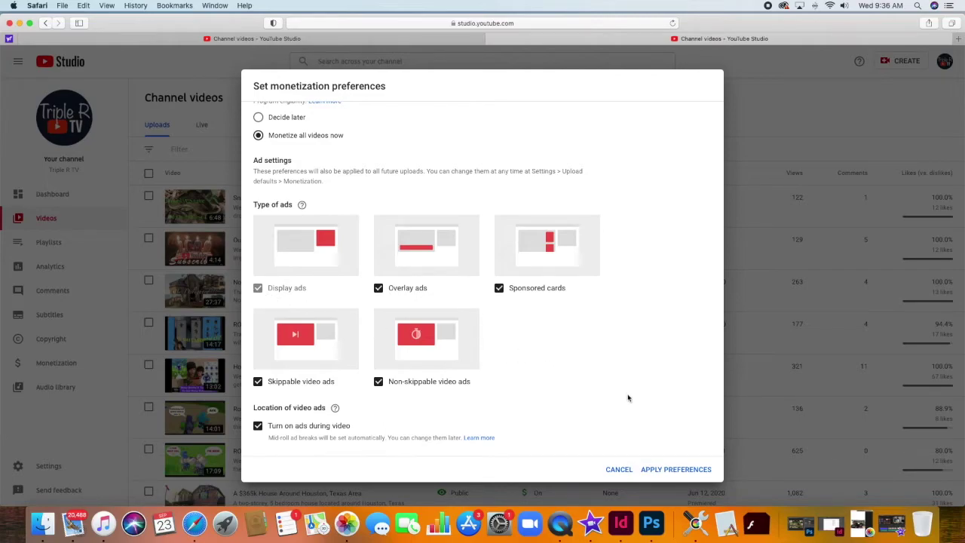
{"action": "left_click", "coordinate": [663, 471]}
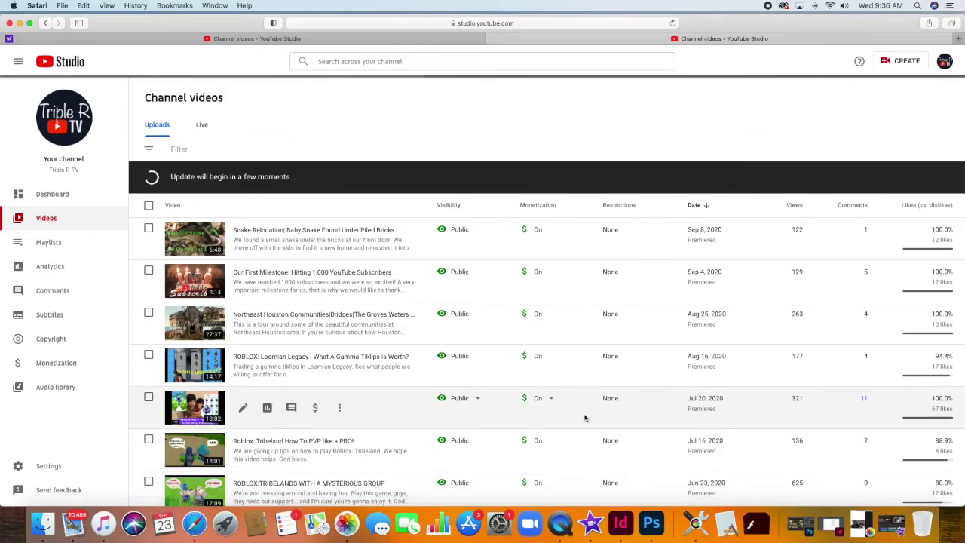
Step: Scroll down the Channel videos list while the bulk monetization update runs
{"action": "scroll", "coordinate": [582, 416], "scroll_direction": "down", "scroll_amount": 6}
{"action": "scroll", "coordinate": [584, 417], "scroll_direction": "down", "scroll_amount": 1}
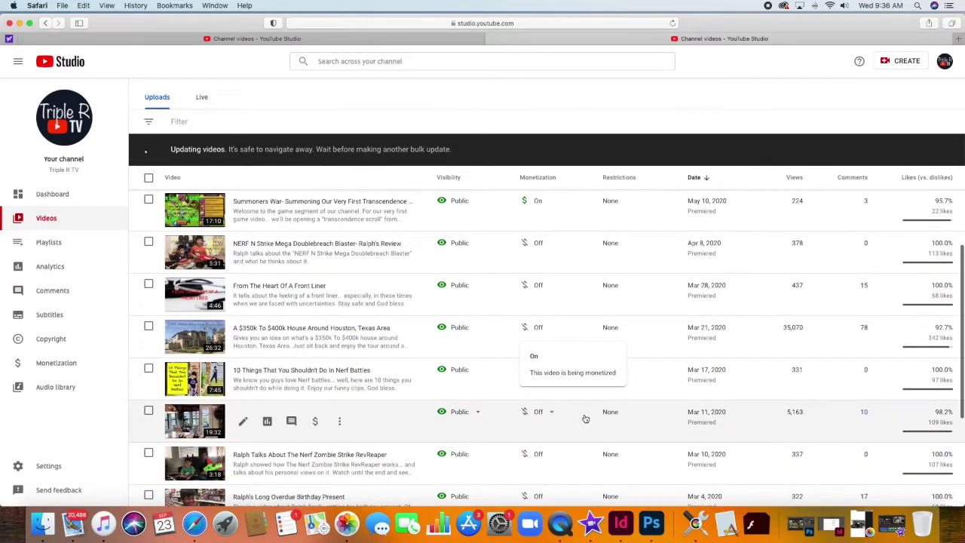
{"action": "scroll", "coordinate": [585, 418], "scroll_direction": "down", "scroll_amount": 2}
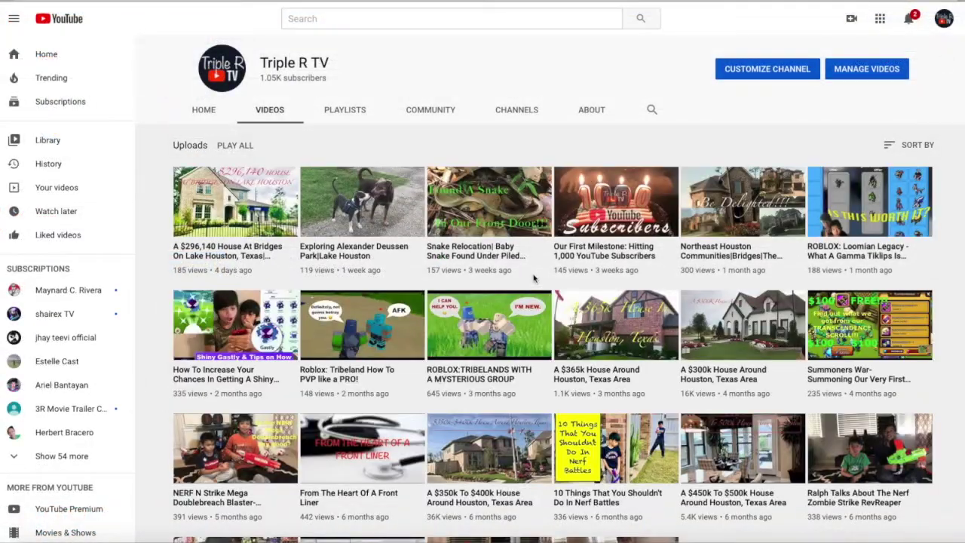
Step: Play 'A $450k To $500k House Around Houston, Texas Area' from the channel's Videos tab
{"action": "scroll", "coordinate": [533, 279], "scroll_direction": "down", "scroll_amount": 3}
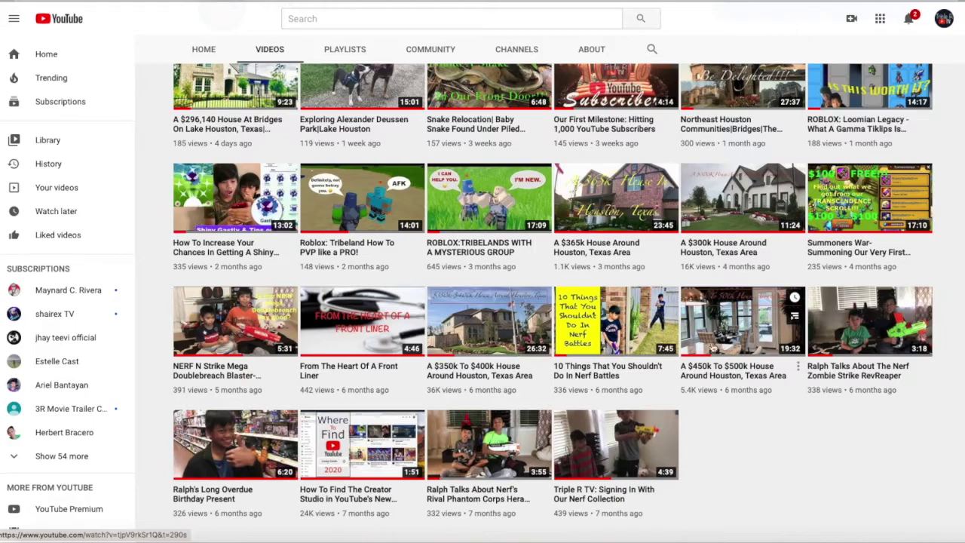
{"action": "left_click", "coordinate": [692, 358]}
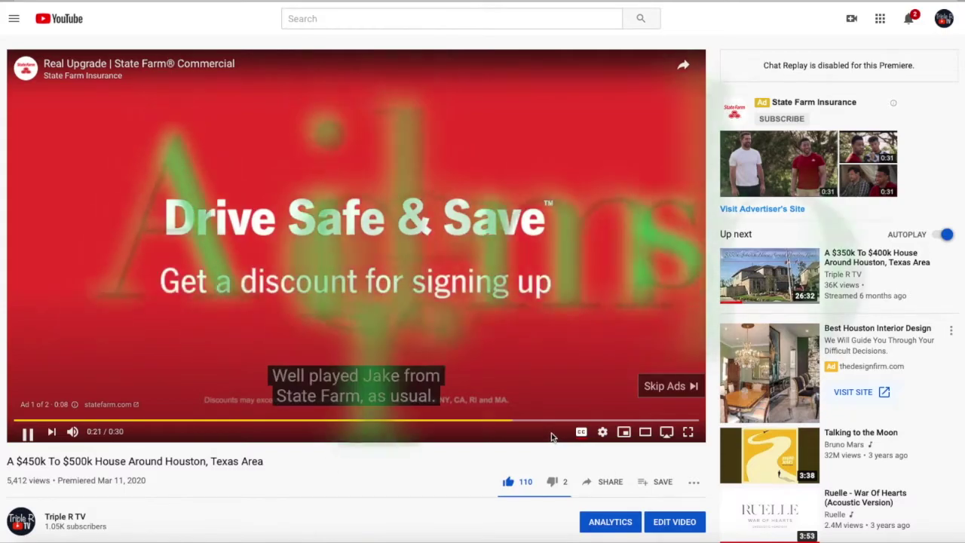
Step: Skip the second pre-roll ad so the house tour video resumes playing
{"action": "scroll", "coordinate": [490, 448], "scroll_direction": "down", "scroll_amount": 2}
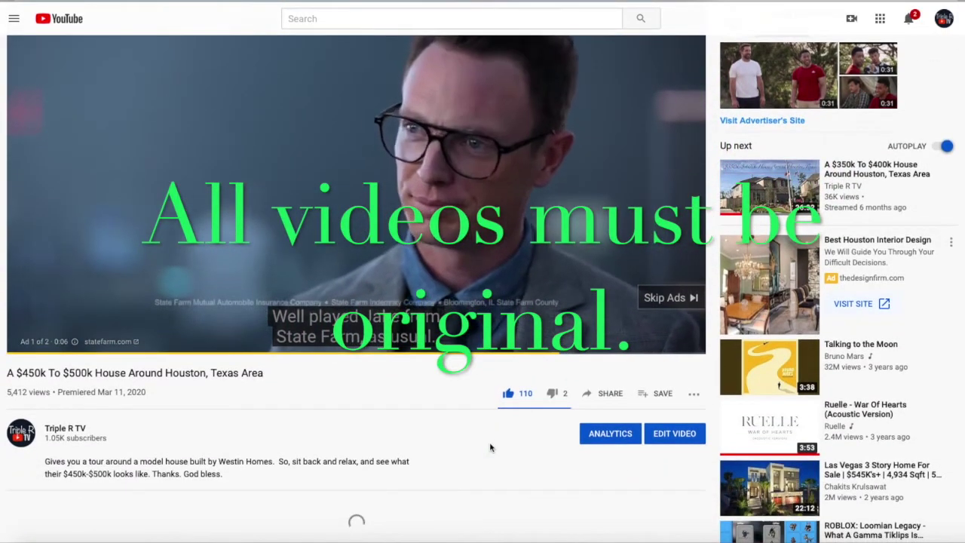
{"action": "scroll", "coordinate": [490, 448], "scroll_direction": "up", "scroll_amount": 1}
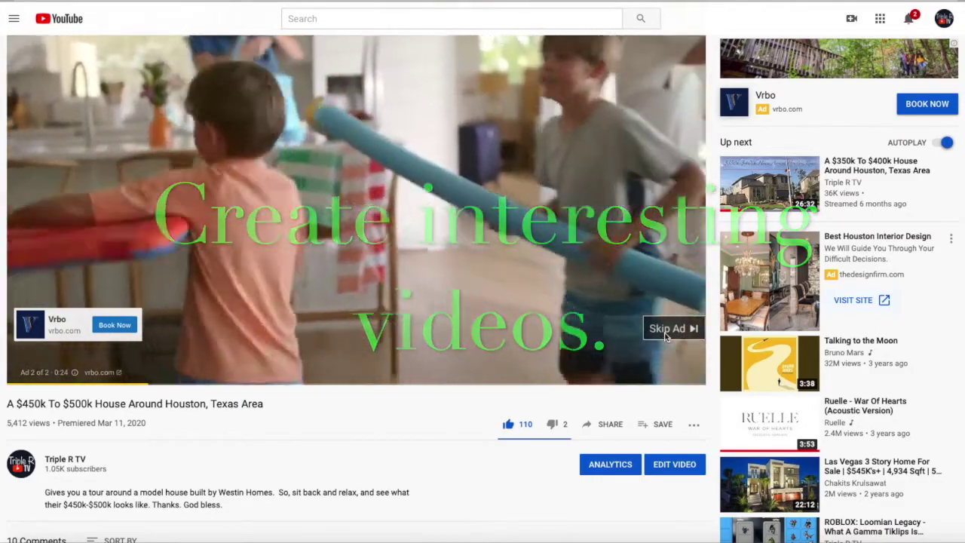
{"action": "left_click", "coordinate": [665, 333]}
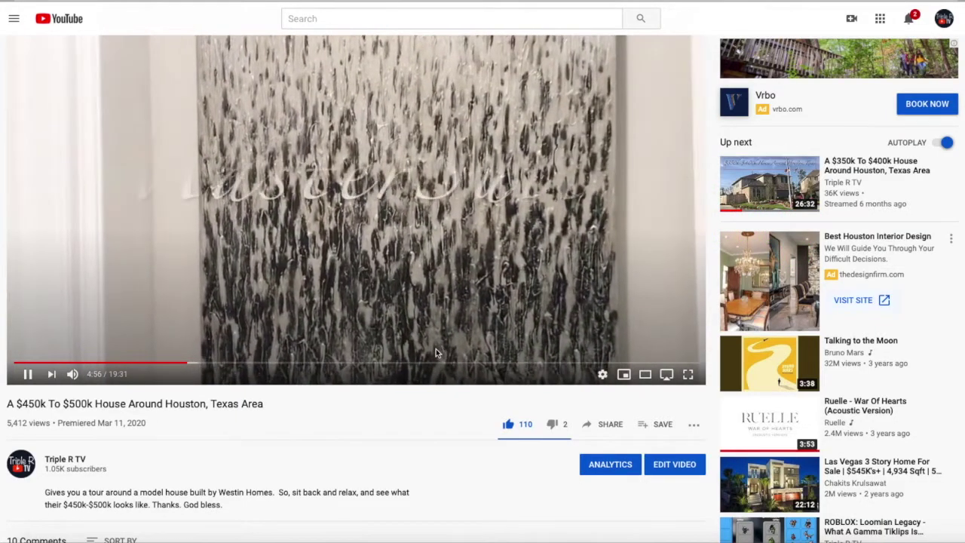